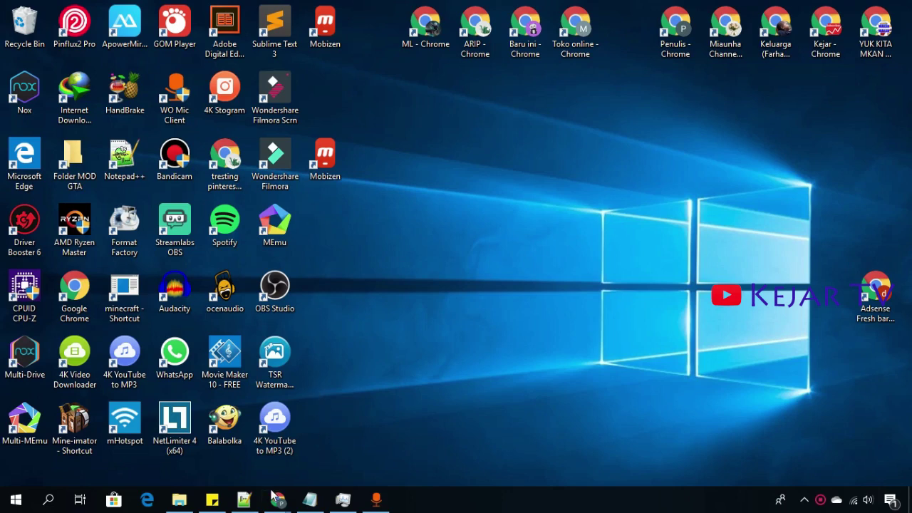
# - Upload the 'af' portrait from the Pictures folder to photomania.net's effects editor
pyautogui.moveTo(278, 500)
pyautogui.click(377, 436)
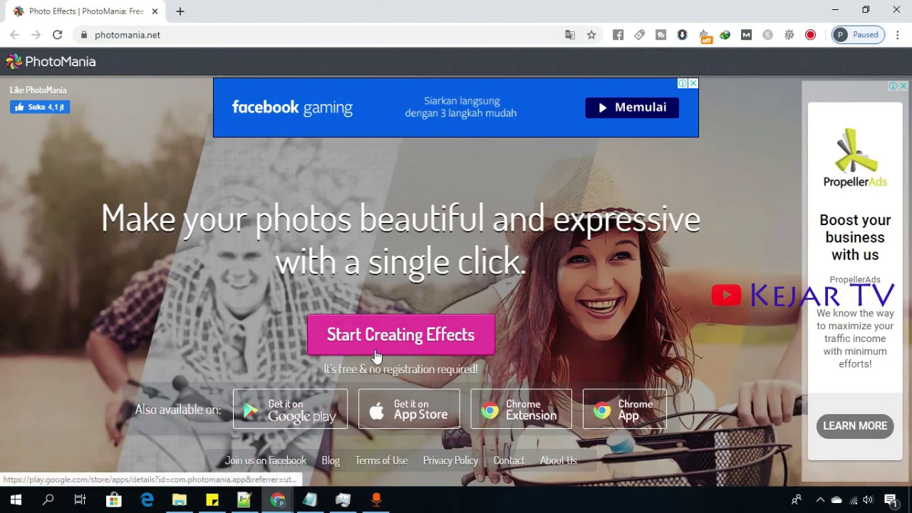
pyautogui.click(430, 353)
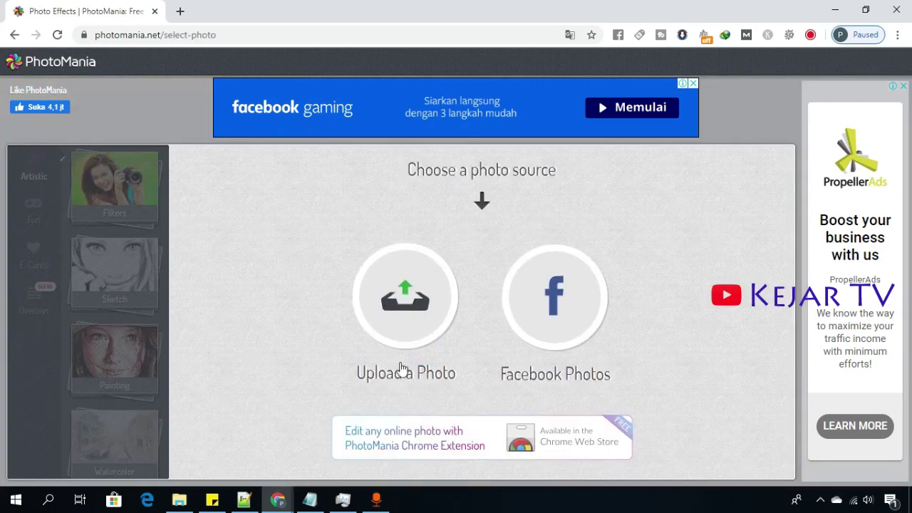
pyautogui.click(415, 316)
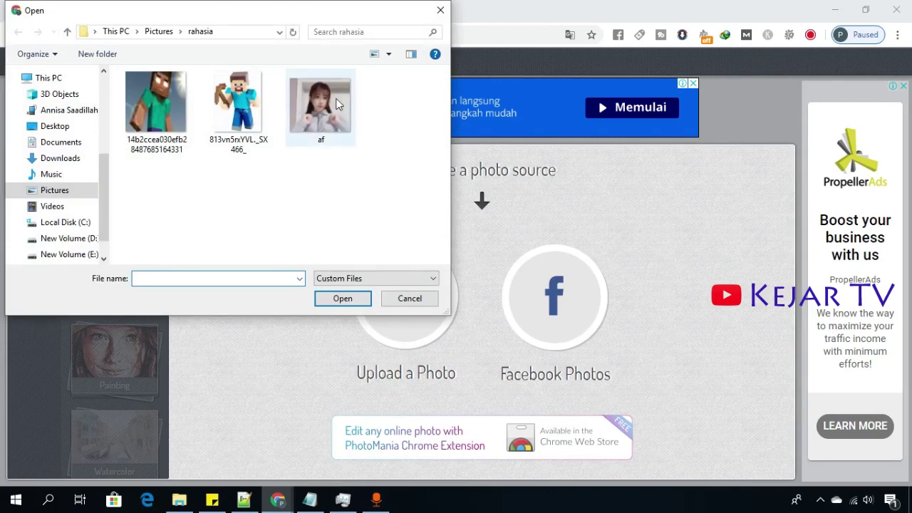
pyautogui.moveTo(320, 106)
pyautogui.doubleClick(339, 104)
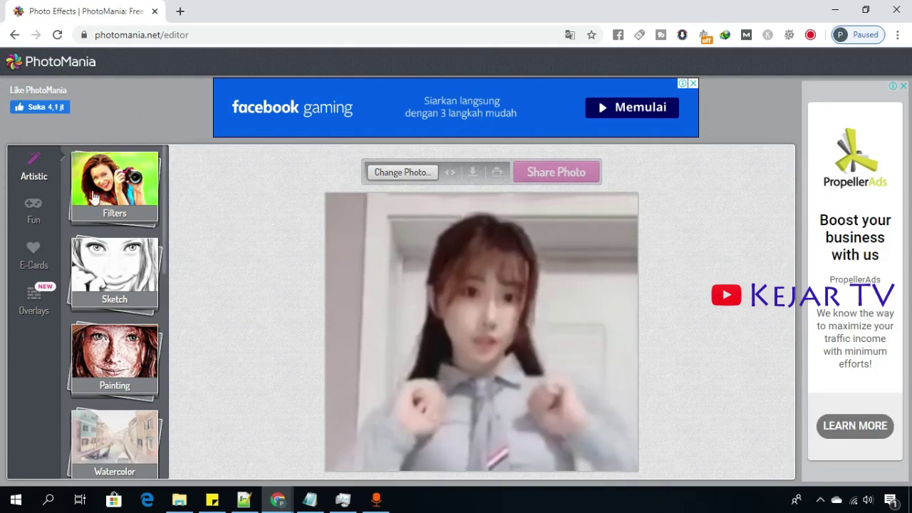
# - Apply the Paretro filter from Artistic > Filters to the portrait
pyautogui.click(45, 210)
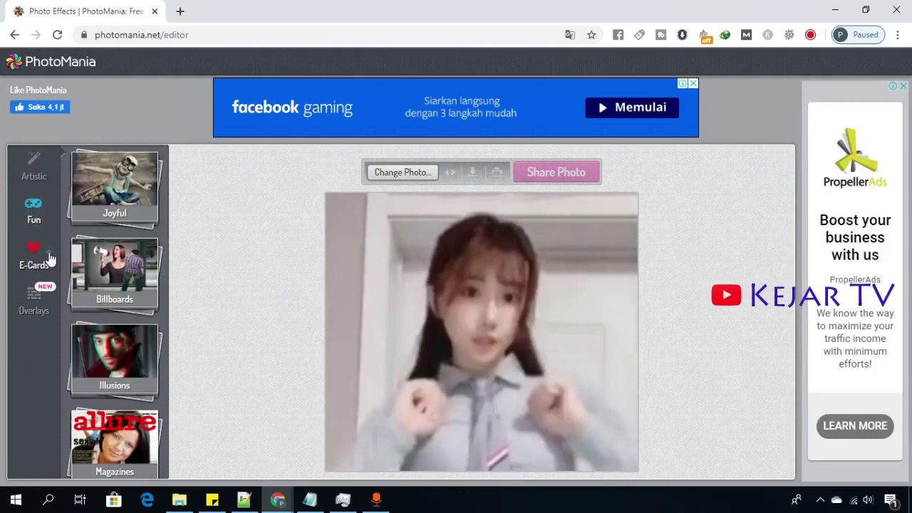
pyautogui.click(48, 258)
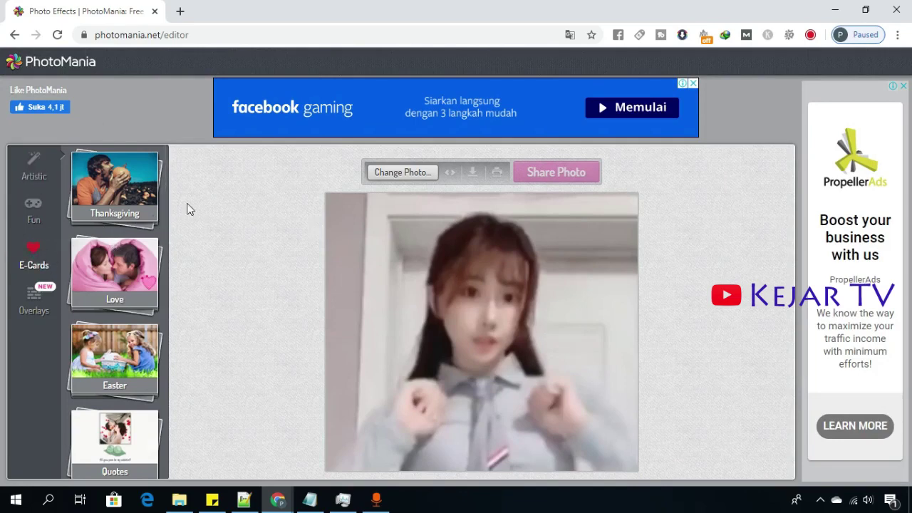
pyautogui.click(34, 169)
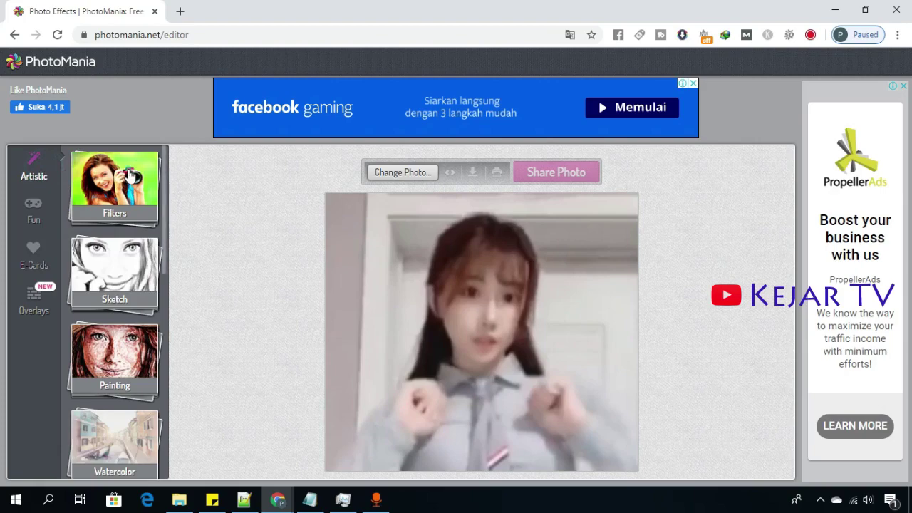
pyautogui.click(130, 175)
pyautogui.click(138, 202)
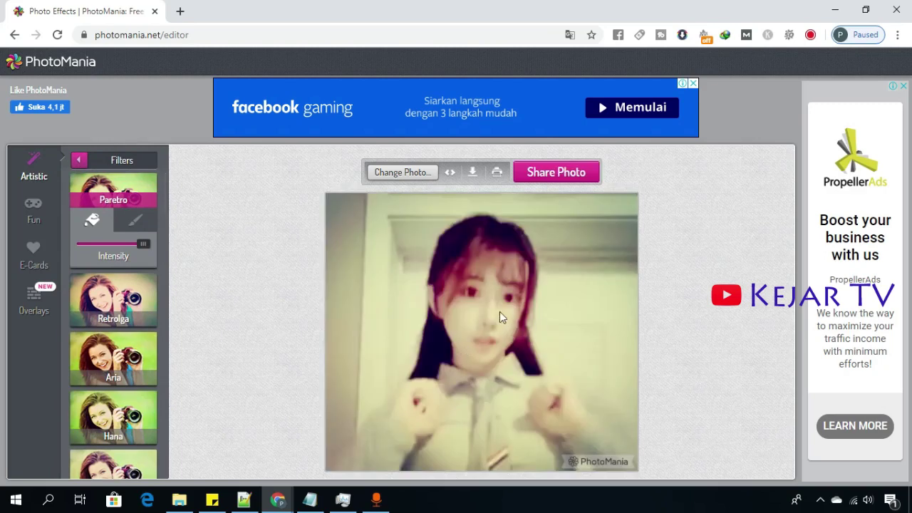
# - Put the portrait on the New York billboard from Fun > Billboards
pyautogui.click(33, 207)
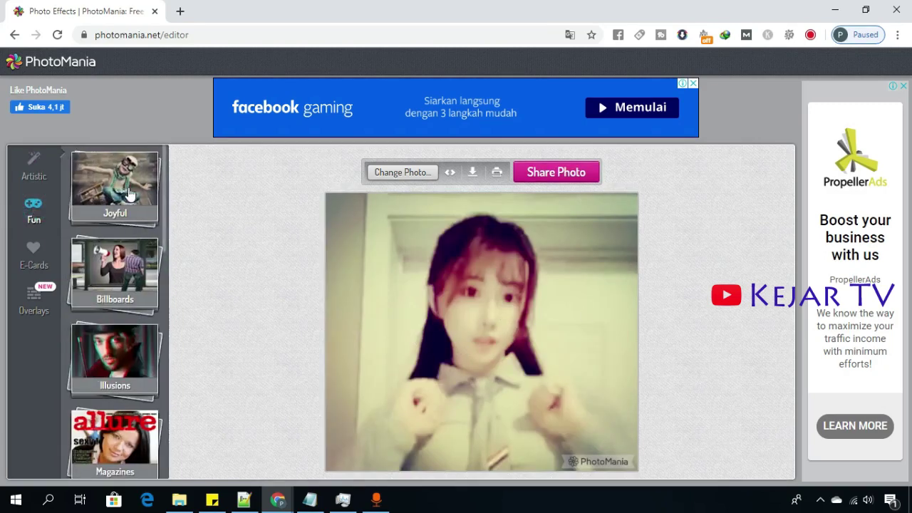
pyautogui.click(136, 265)
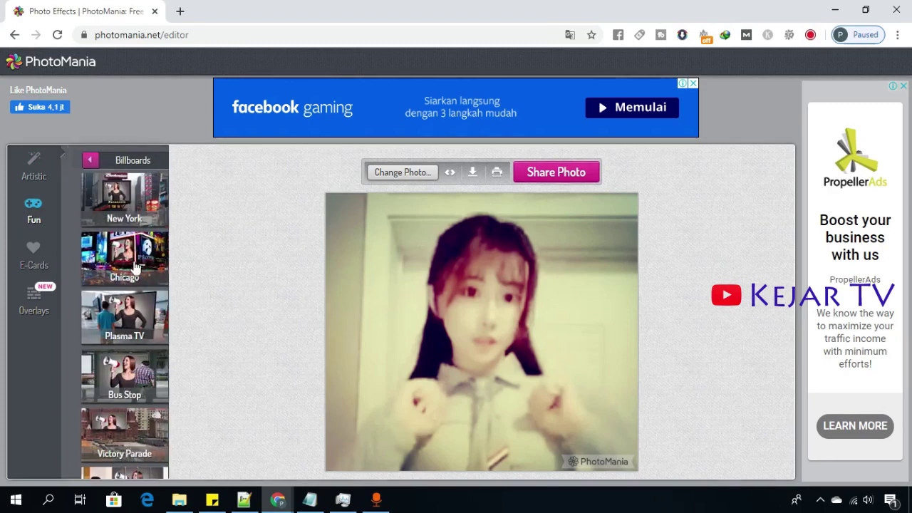
pyautogui.click(146, 192)
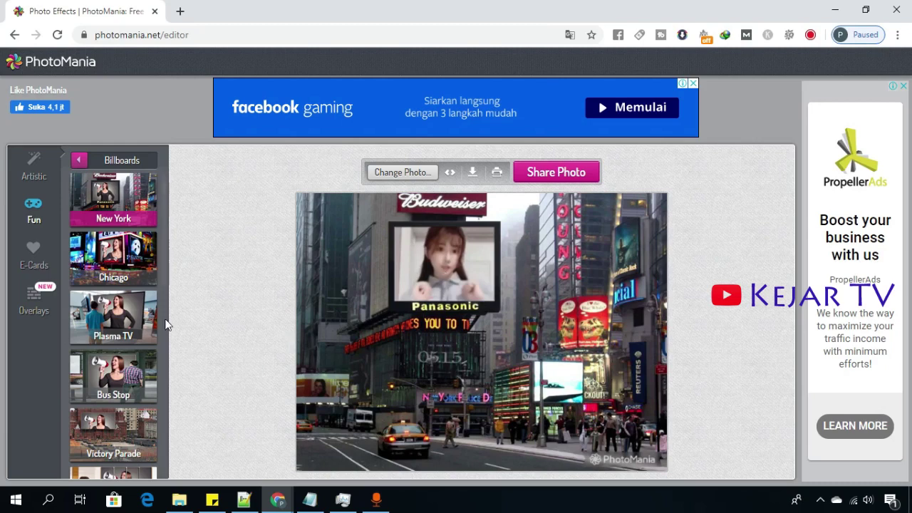
# - Switch the portrait to the Plasma TV billboard scene instead
pyautogui.click(140, 325)
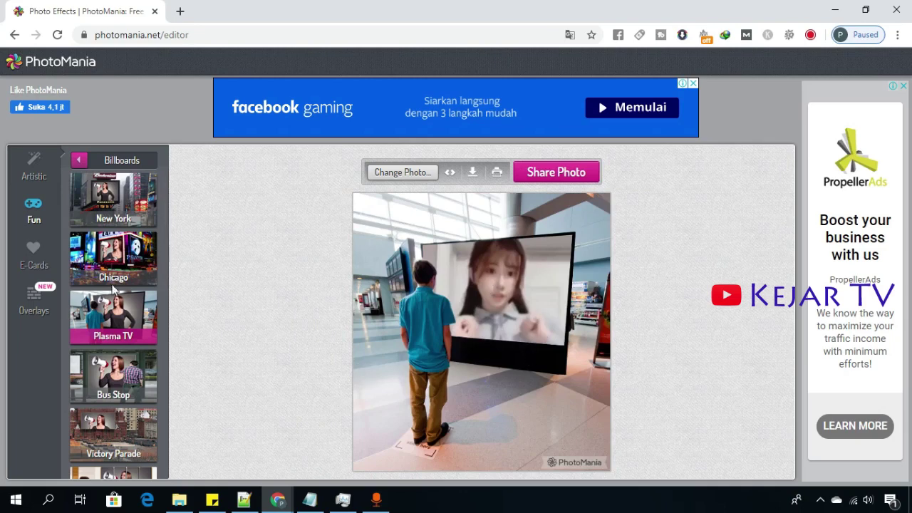
pyautogui.scroll(-2, 112, 292)
pyautogui.scroll(-2, 111, 298)
pyautogui.scroll(-2, 112, 298)
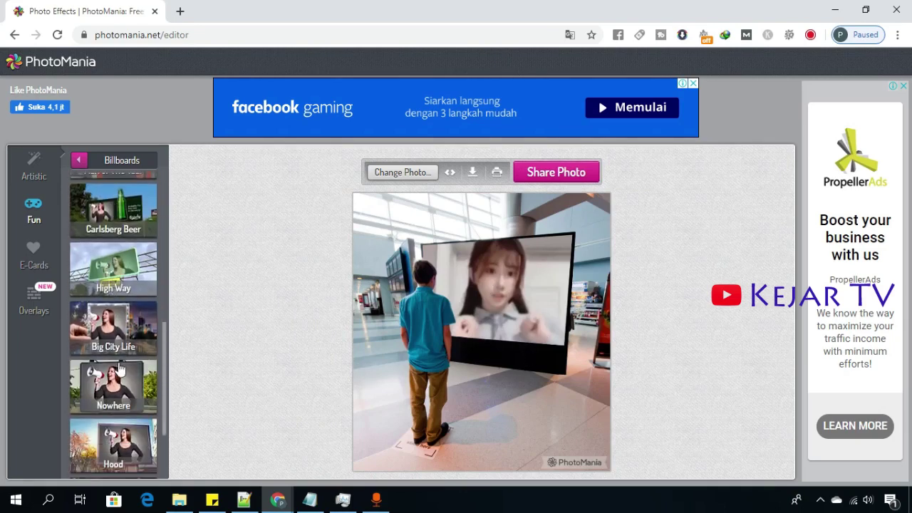
pyautogui.scroll(-2, 128, 334)
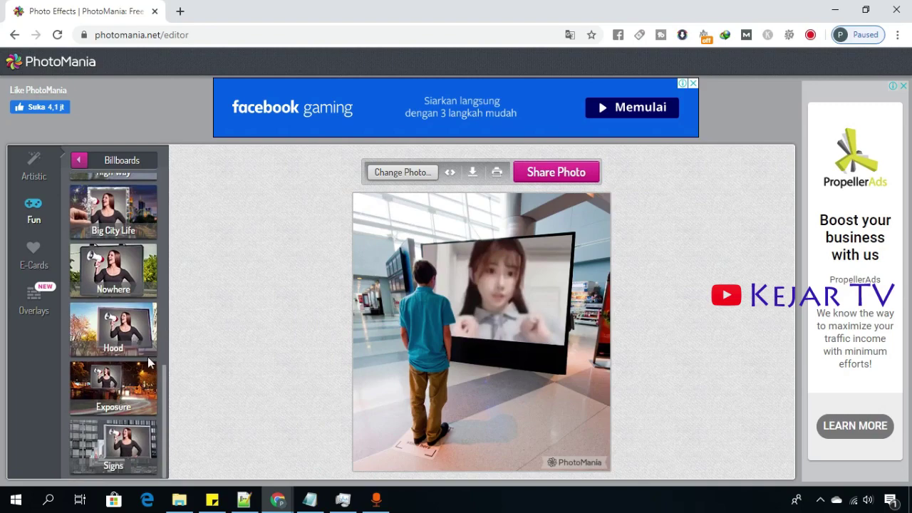
pyautogui.scroll(3, 143, 356)
pyautogui.scroll(3, 148, 364)
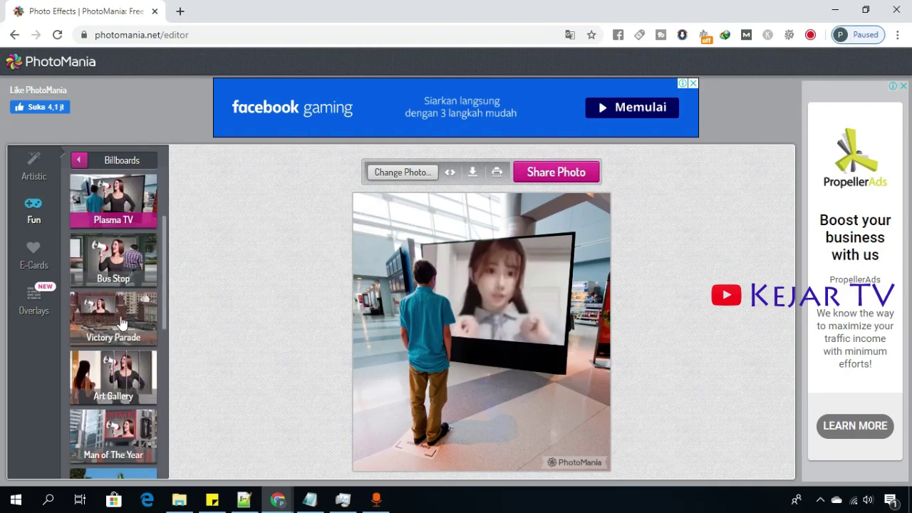
# - Frame the portrait with the Thanks Leaves Thanksgiving e-card
pyautogui.click(34, 257)
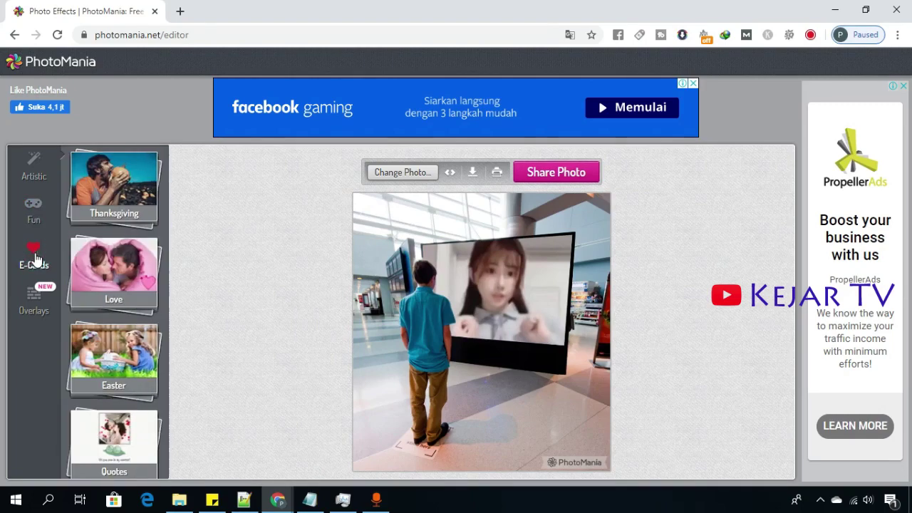
pyautogui.click(127, 210)
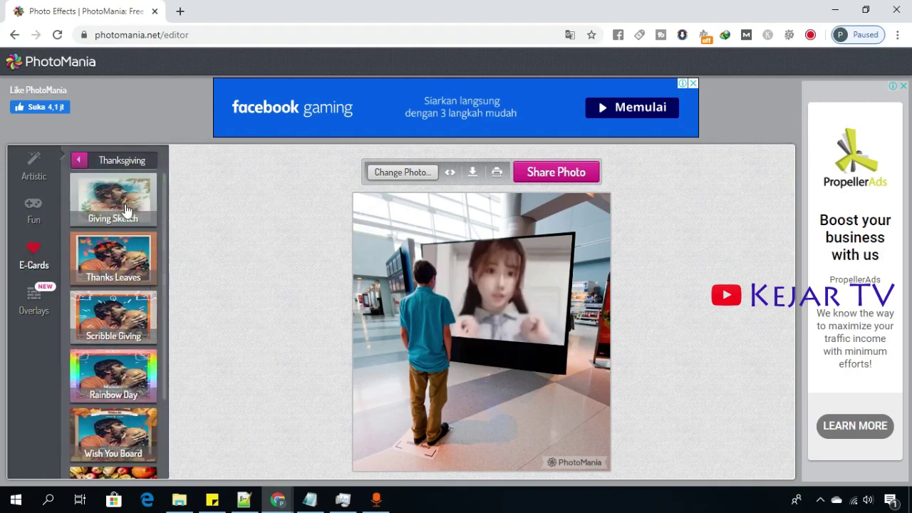
pyautogui.click(129, 253)
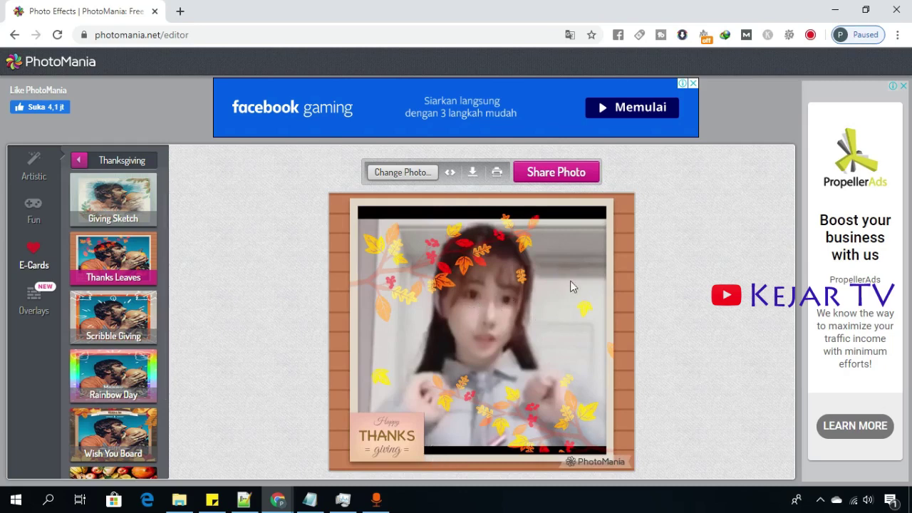
pyautogui.scroll(-2, 114, 313)
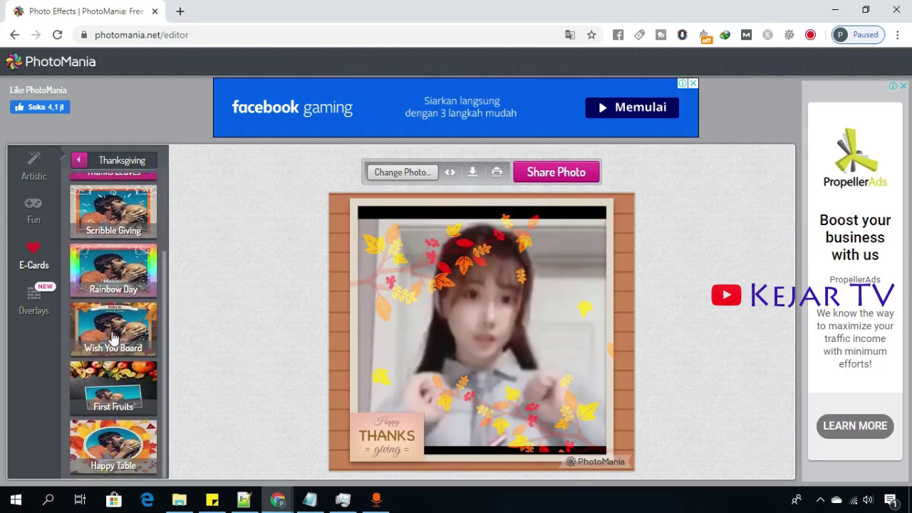
# - Browse the Overlays effect list without applying an overlay
pyautogui.click(33, 303)
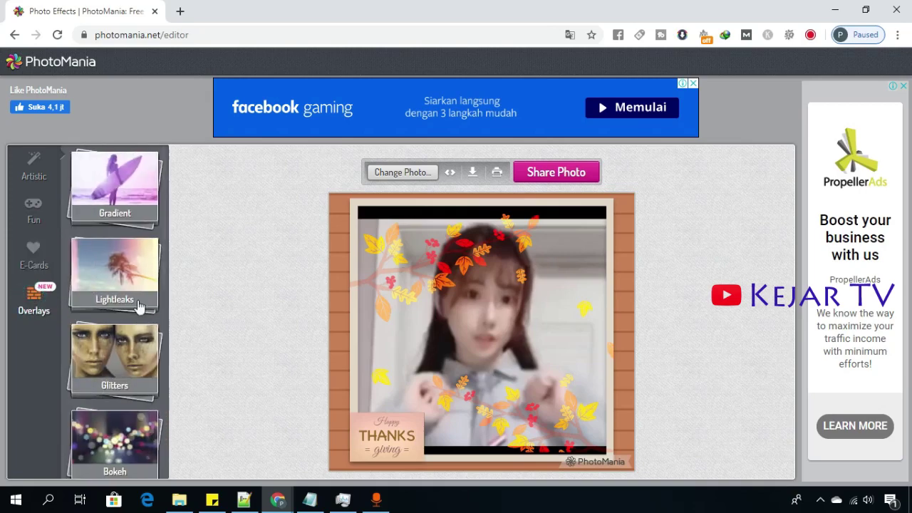
pyautogui.scroll(-3, 142, 328)
pyautogui.scroll(-1, 145, 332)
pyautogui.scroll(-2, 145, 331)
pyautogui.scroll(-1, 129, 370)
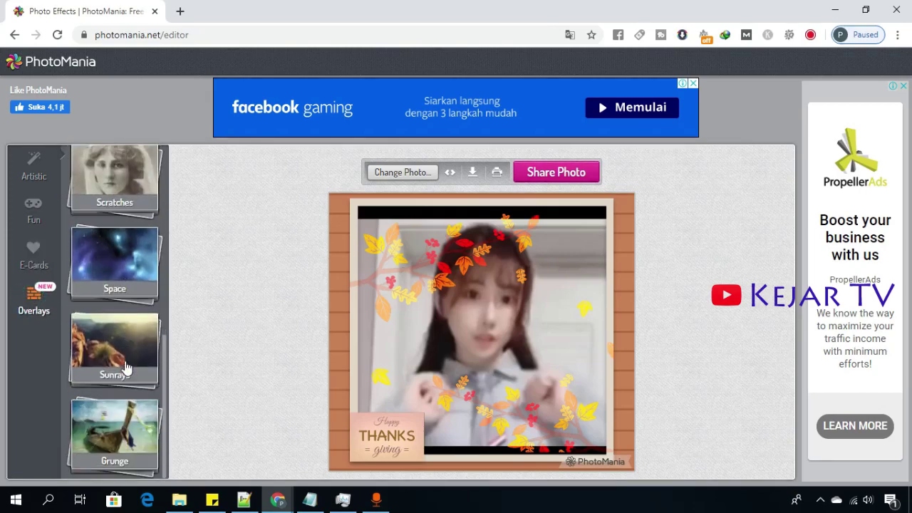
pyautogui.scroll(3, 128, 385)
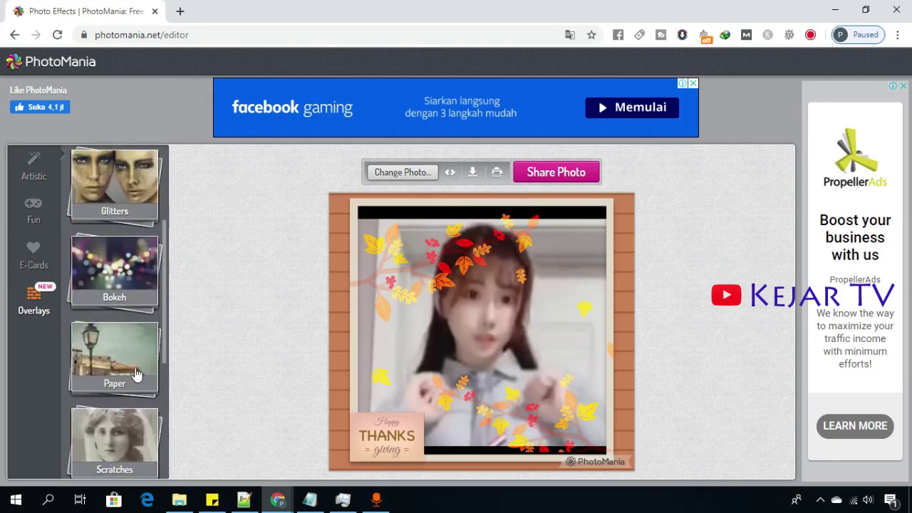
pyautogui.scroll(2, 136, 374)
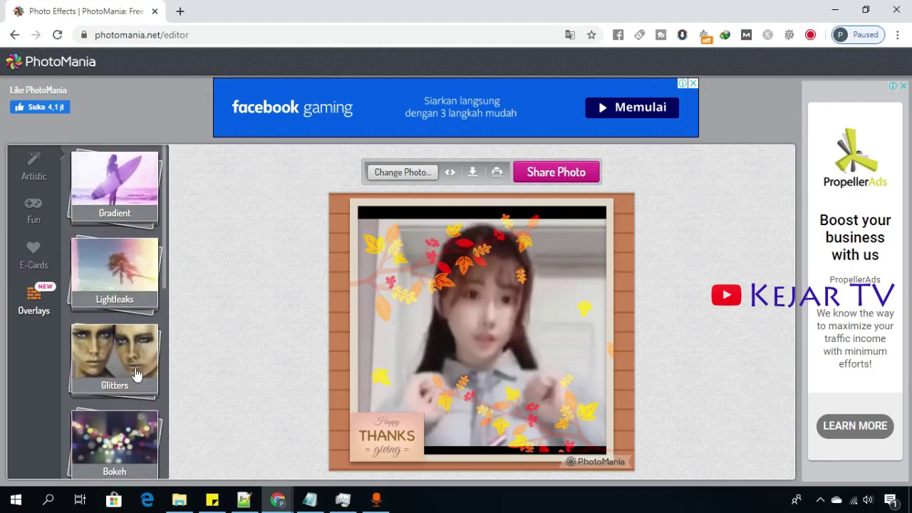
# - Apply the Forbes cover from Fun > Magazines to the portrait
pyautogui.click(36, 176)
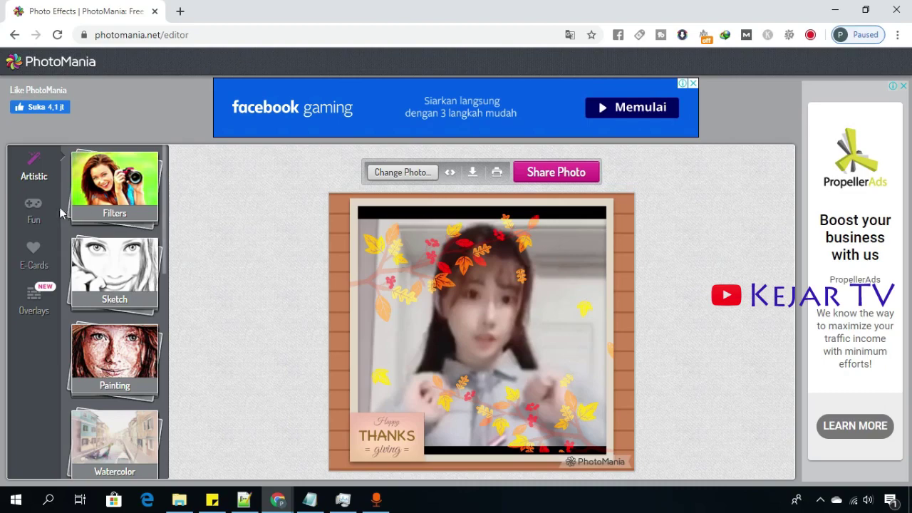
pyautogui.click(33, 207)
pyautogui.scroll(-3, 121, 285)
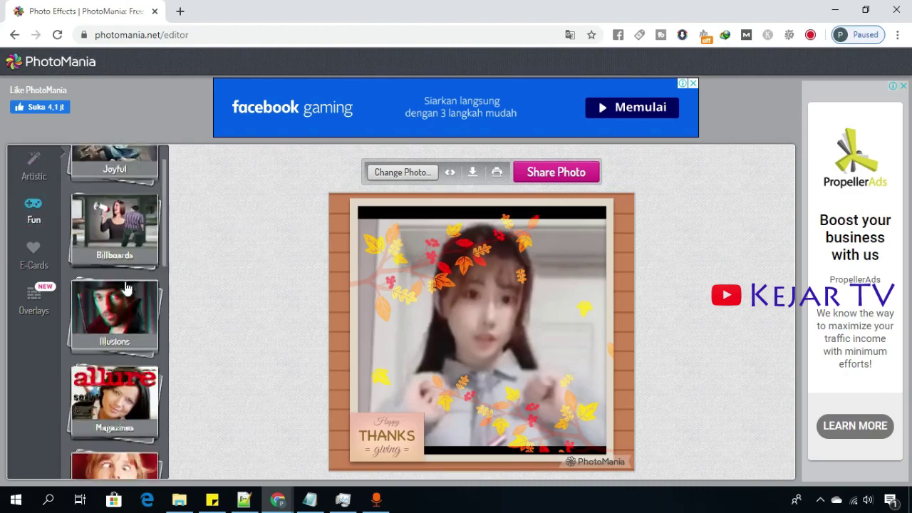
pyautogui.click(125, 286)
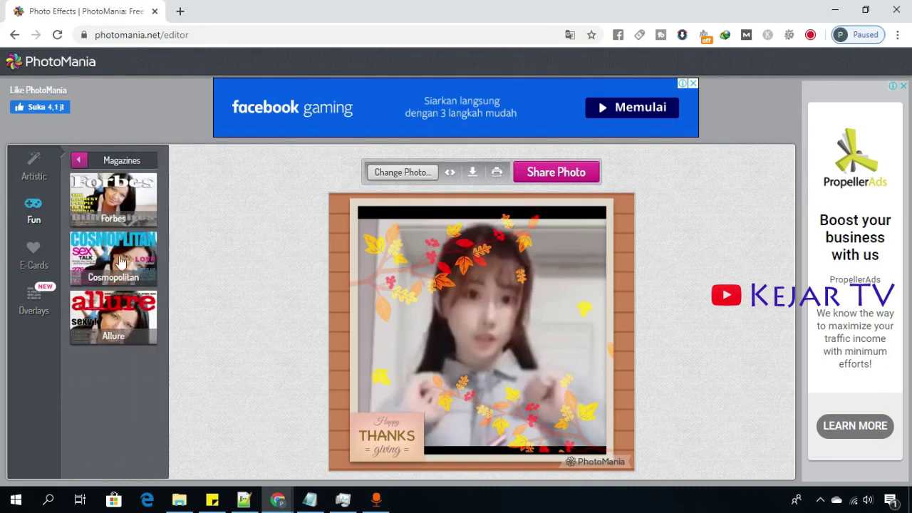
pyautogui.click(129, 204)
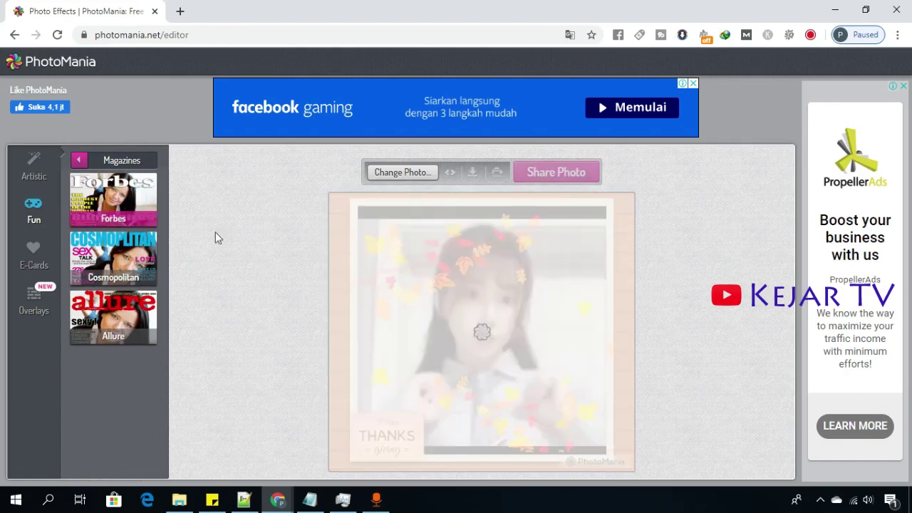